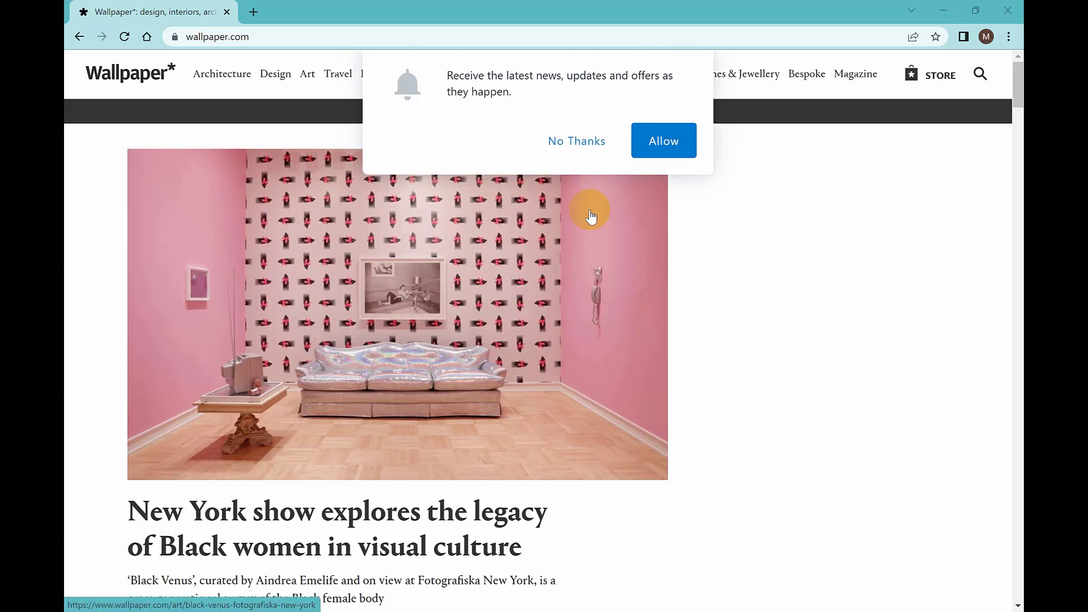
# - Decline the Wallpaper* site's offer of news and update notifications and look over its home page
pyautogui.click(585, 144)
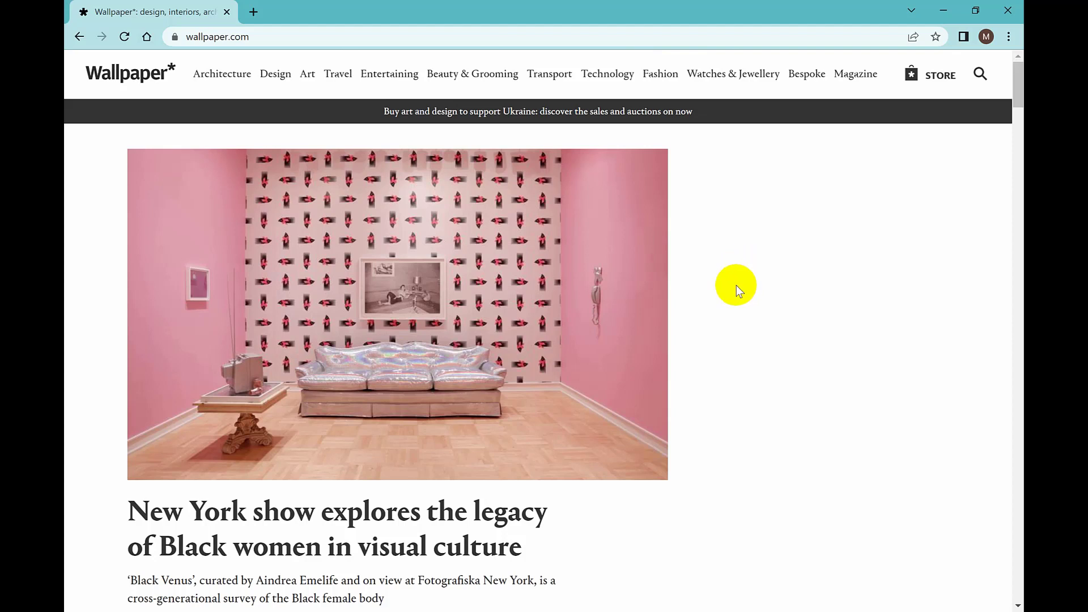
pyautogui.scroll(-8, 746, 242)
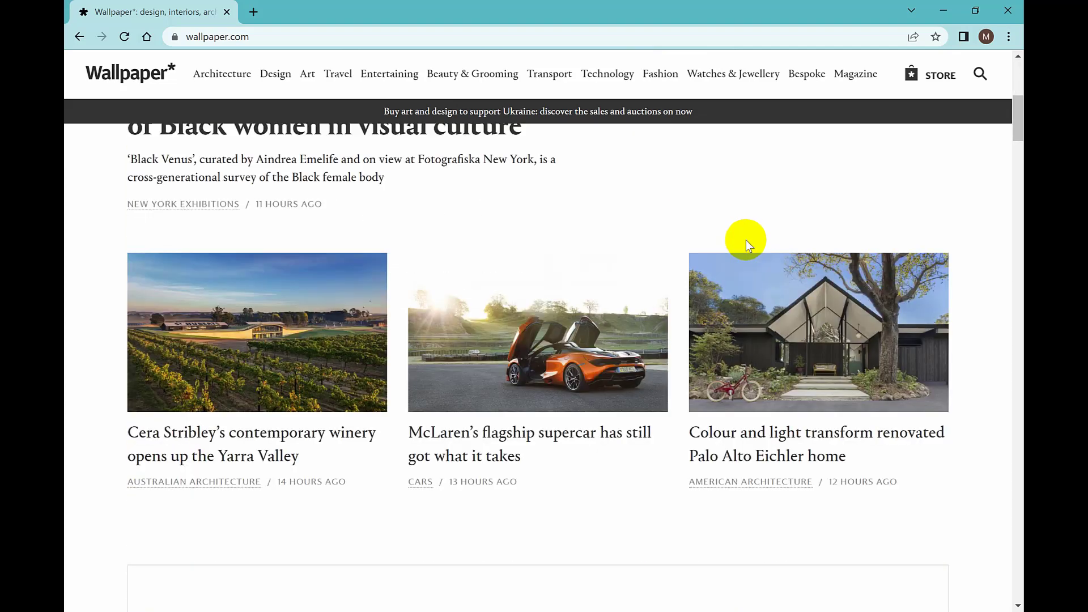
pyautogui.scroll(8, 746, 240)
pyautogui.scroll(-10, 746, 238)
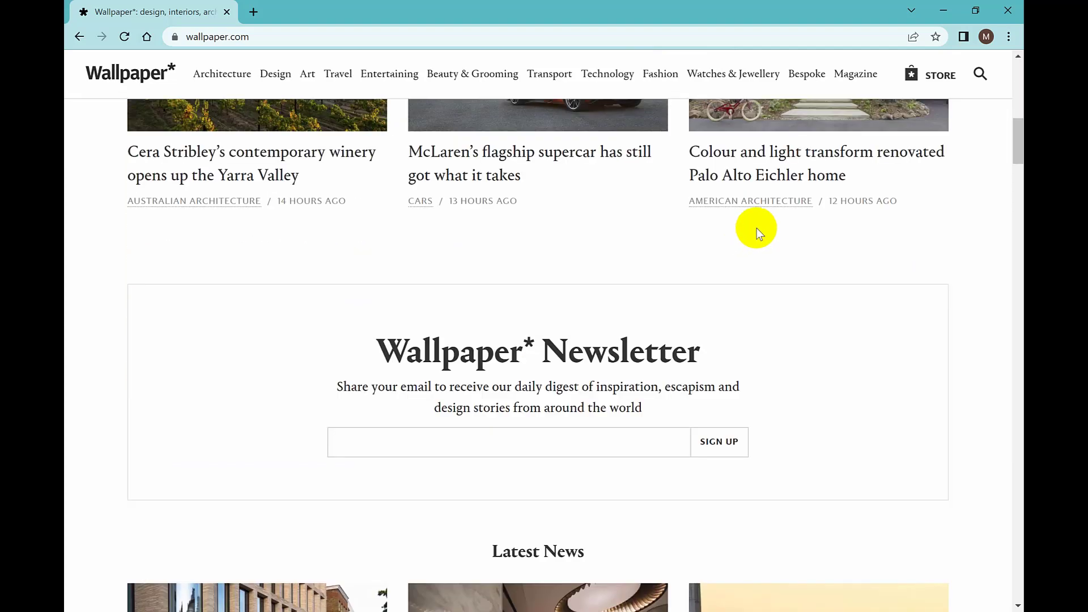
pyautogui.scroll(10, 757, 228)
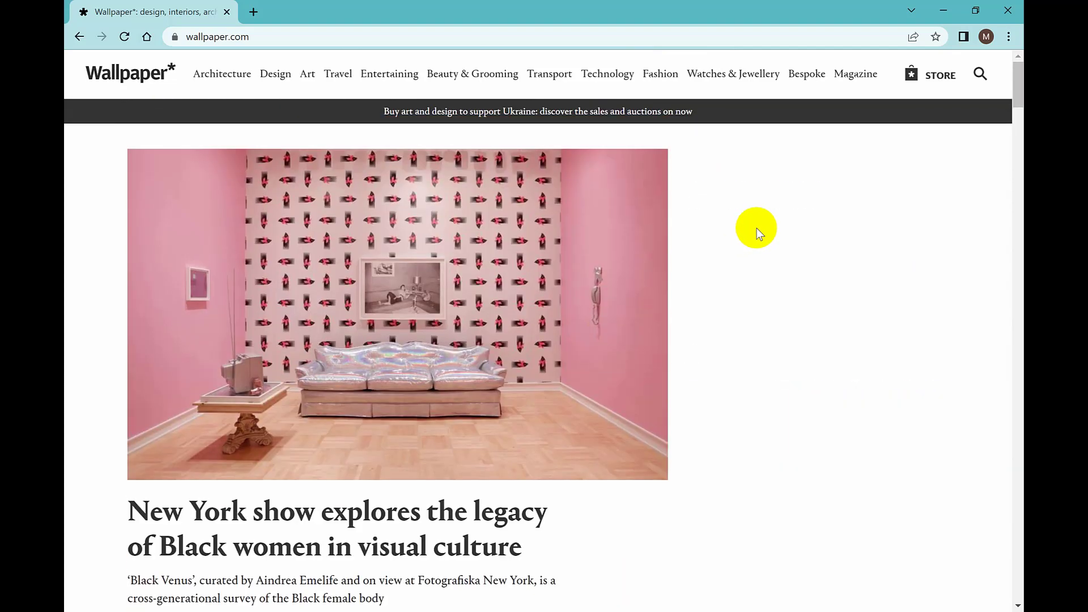
# - Switch to Kaspersky Internet Security and open its settings
pyautogui.click(833, 611)
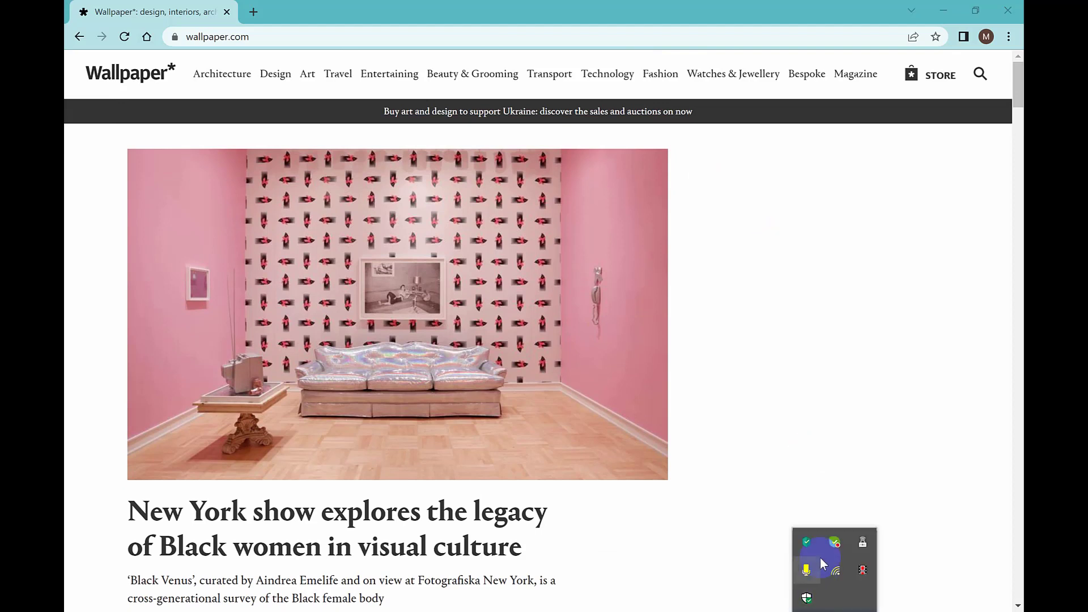
pyautogui.click(808, 543)
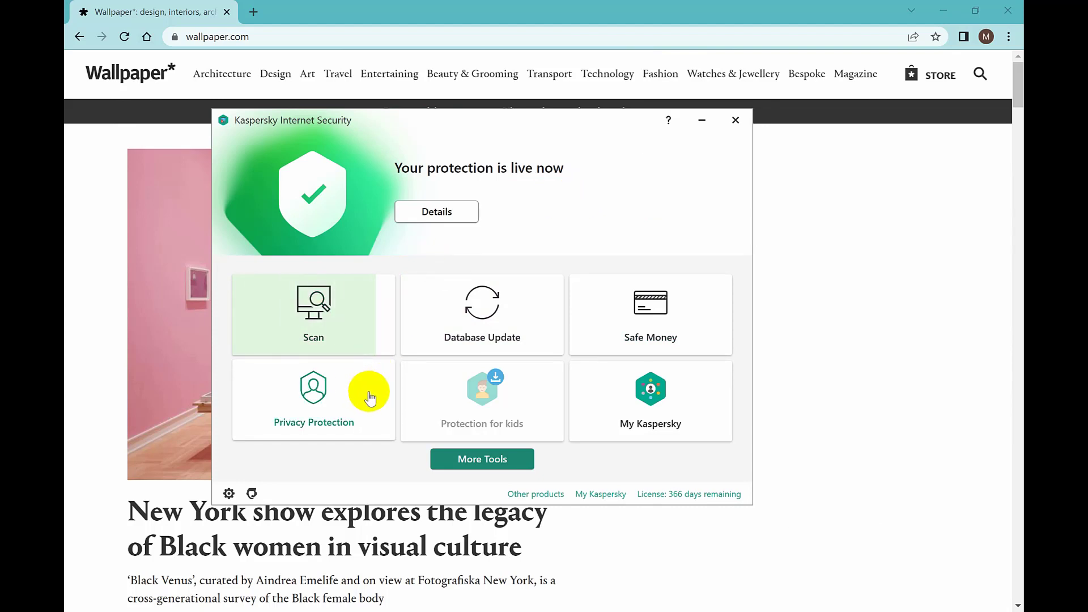
pyautogui.click(228, 494)
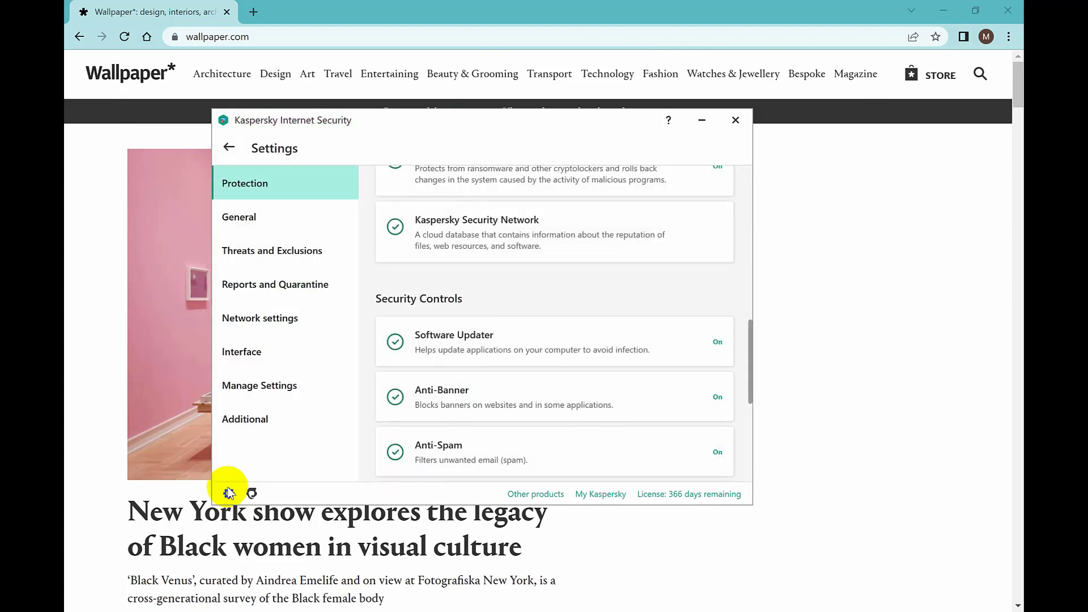
# - Examine the protection components in the settings, from essential threat protection to data protection
pyautogui.scroll(8, 486, 384)
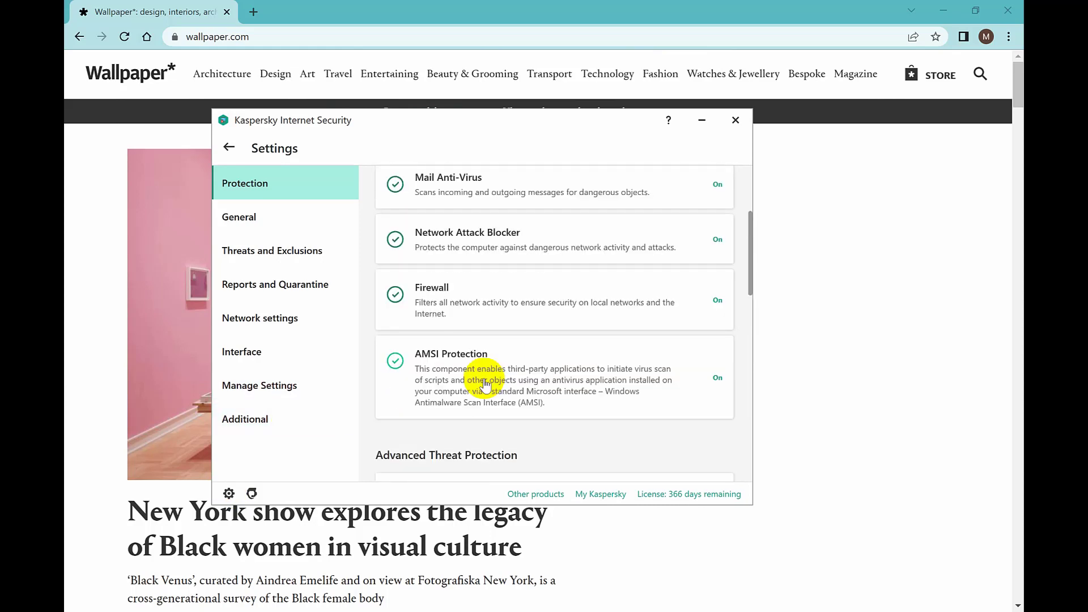
pyautogui.scroll(3, 486, 383)
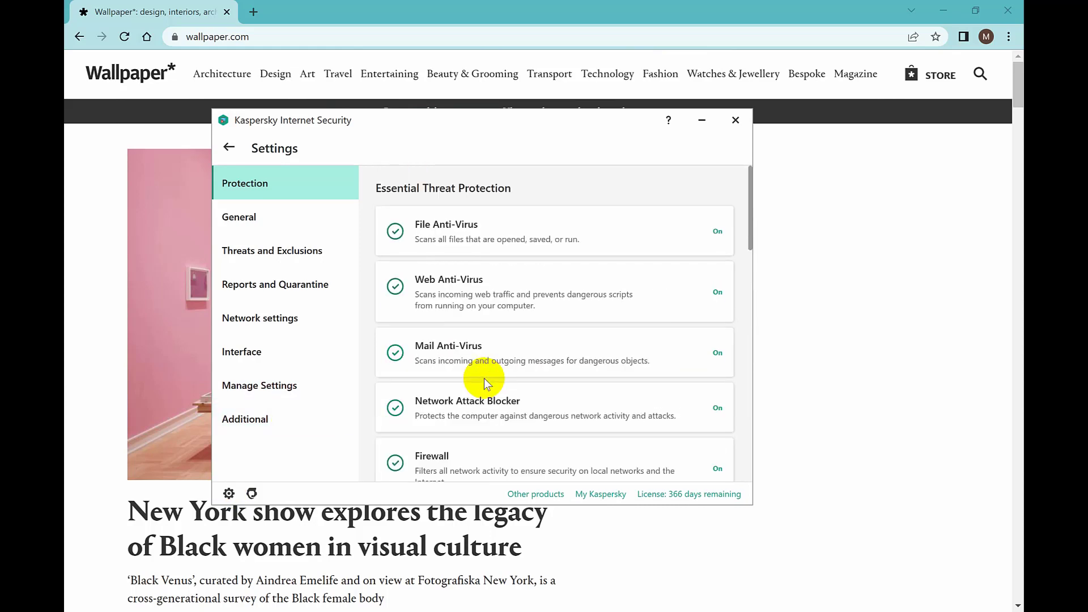
pyautogui.scroll(-1, 486, 380)
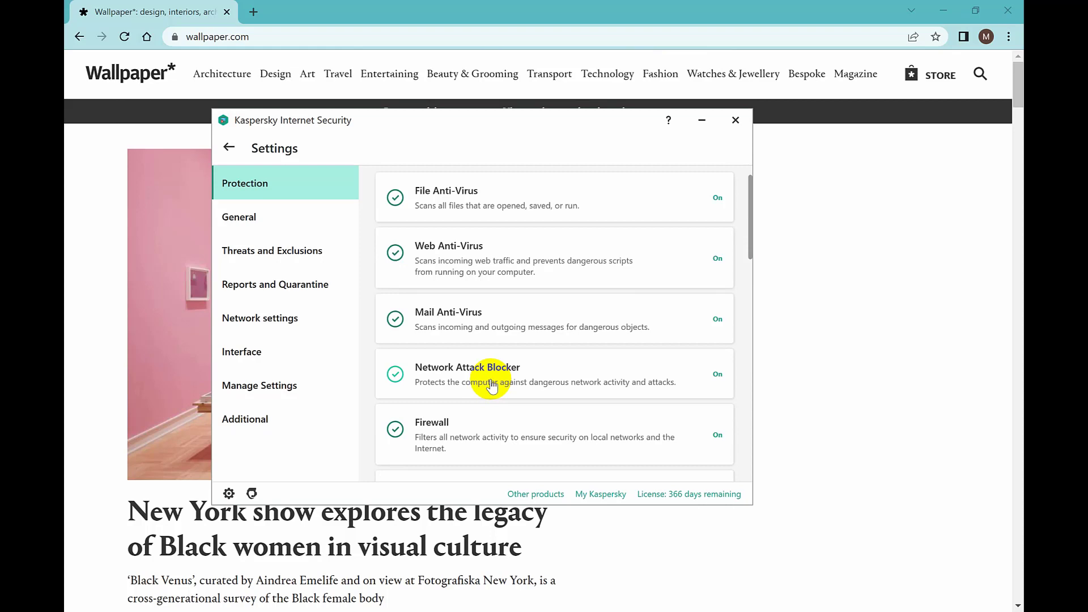
pyautogui.scroll(-5, 491, 386)
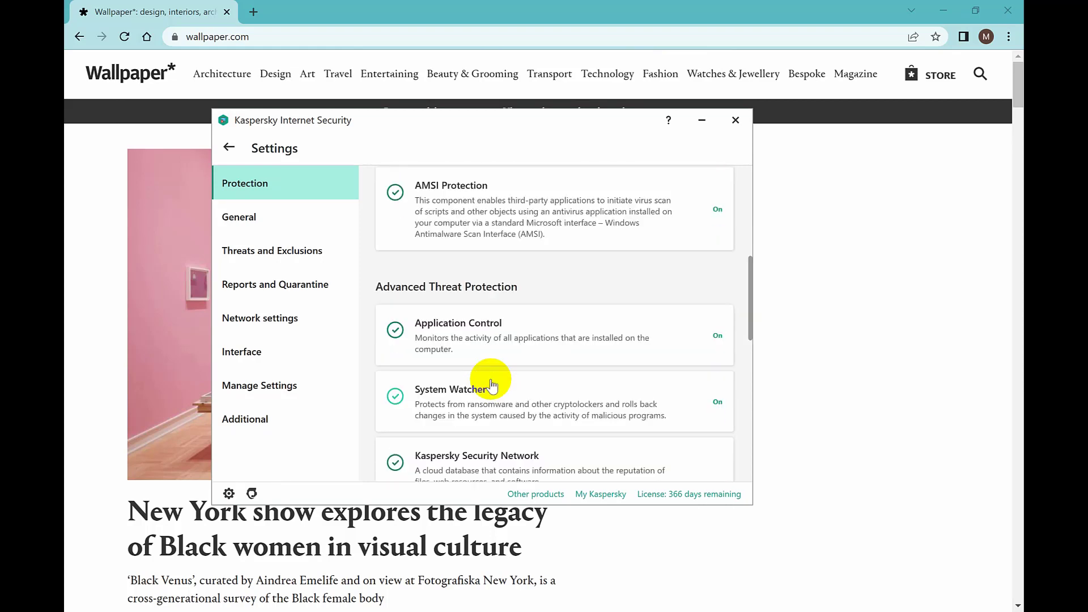
pyautogui.scroll(-6, 492, 386)
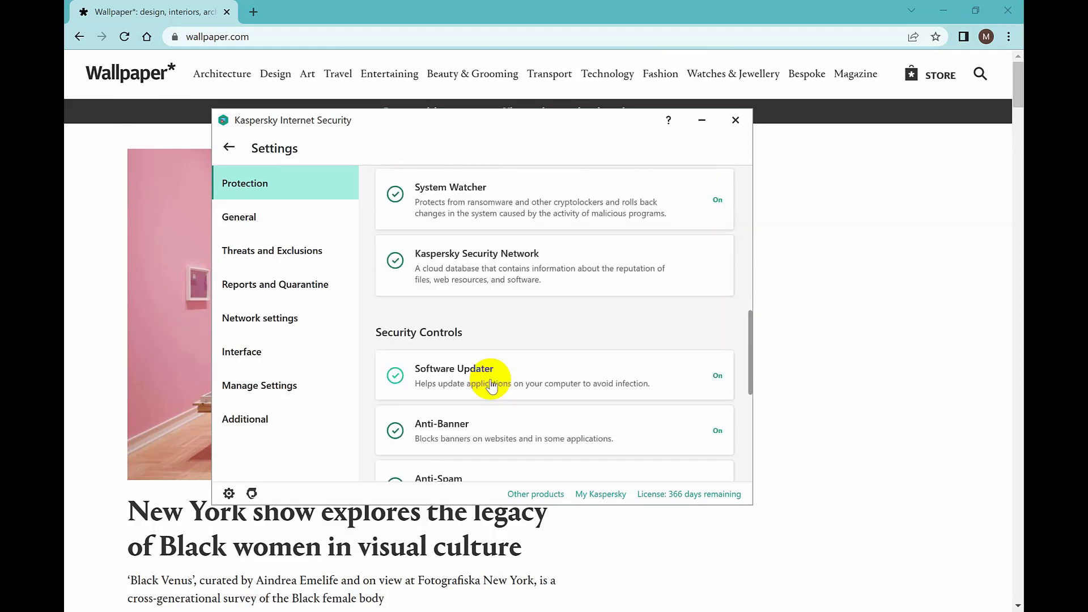
pyautogui.scroll(-3, 491, 386)
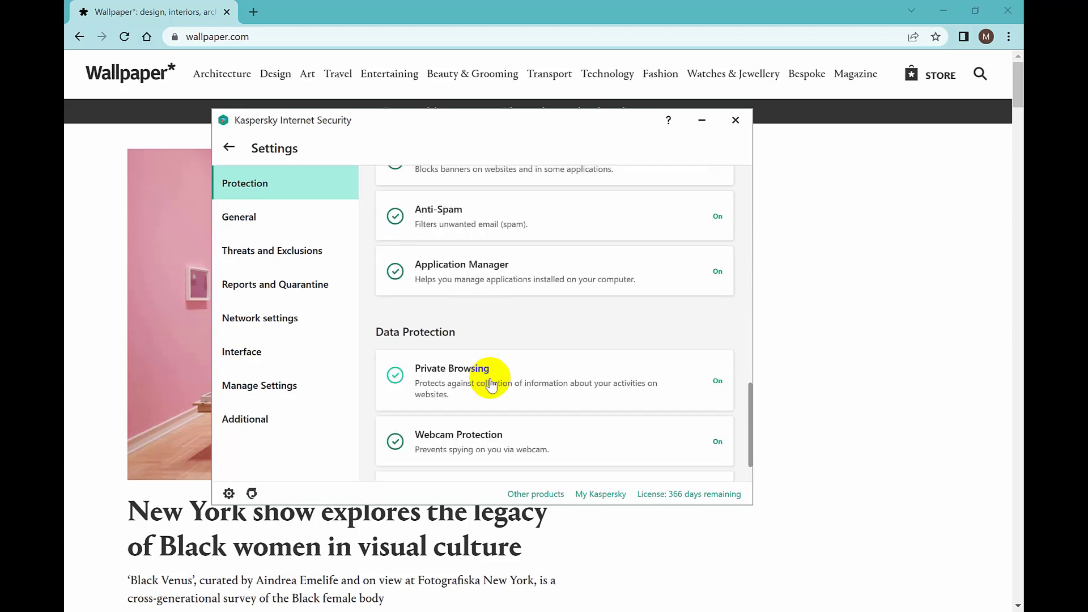
pyautogui.scroll(1, 491, 386)
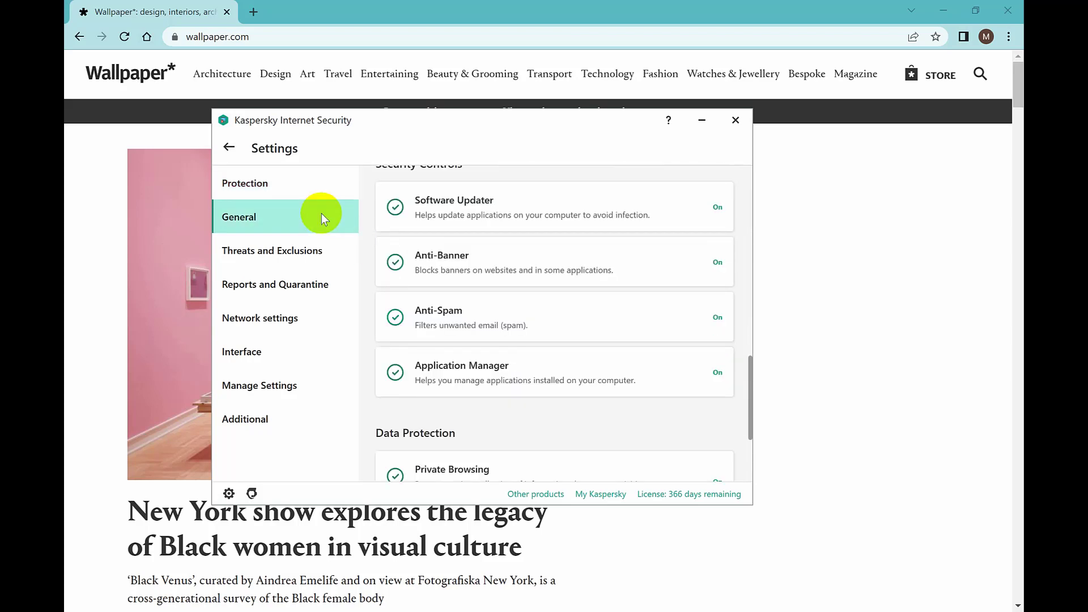
# - Look through the General, Threats and Exclusions, Network settings, Reports and Quarantine, Interface and Manage Settings categories
pyautogui.click(321, 215)
pyautogui.click(291, 253)
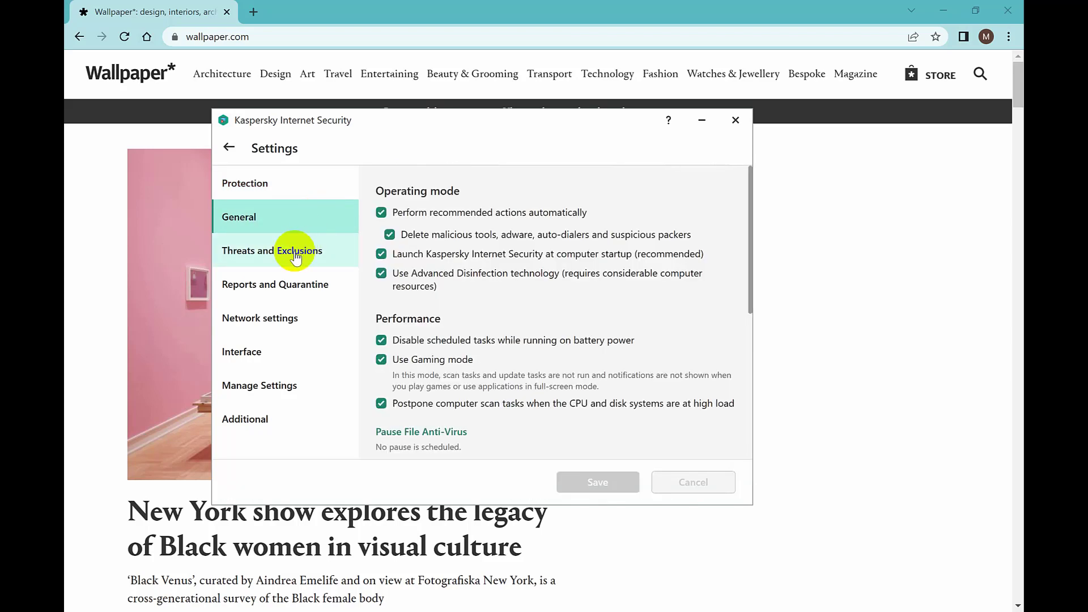
pyautogui.click(274, 315)
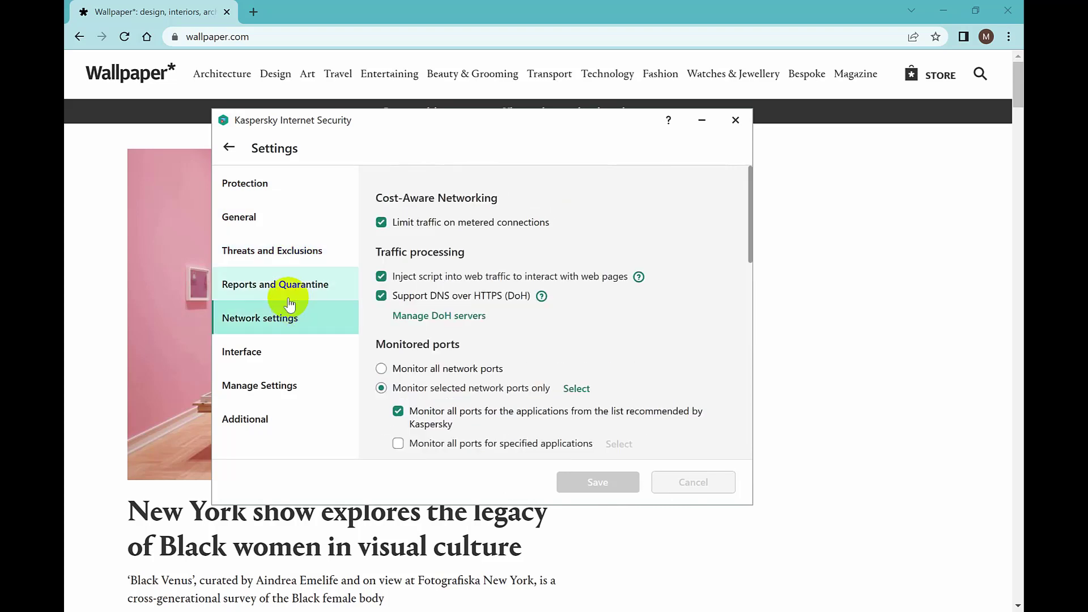
pyautogui.click(268, 286)
pyautogui.click(260, 358)
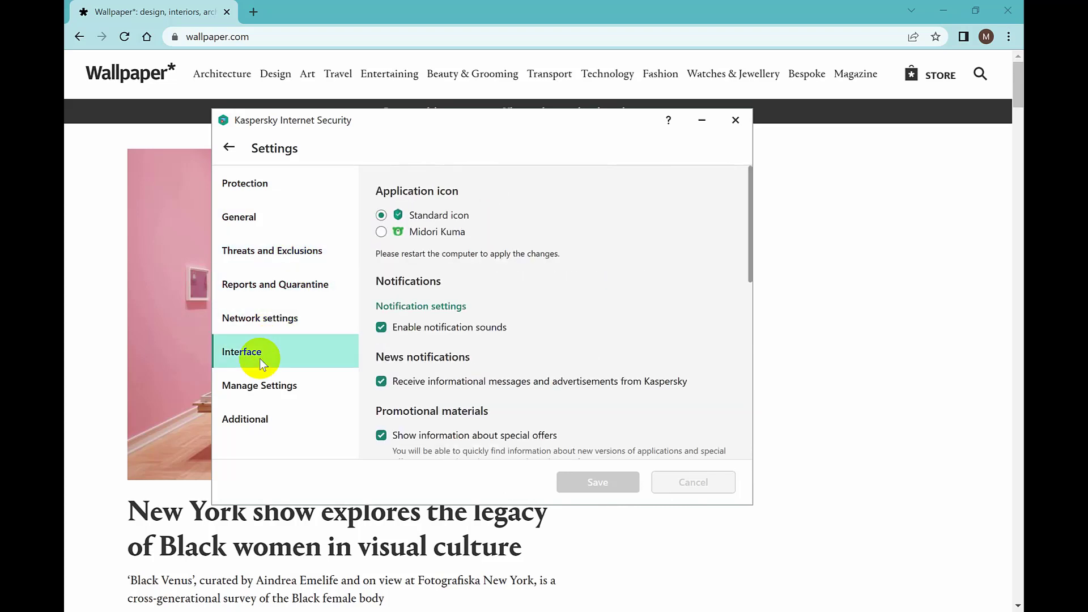
pyautogui.click(255, 390)
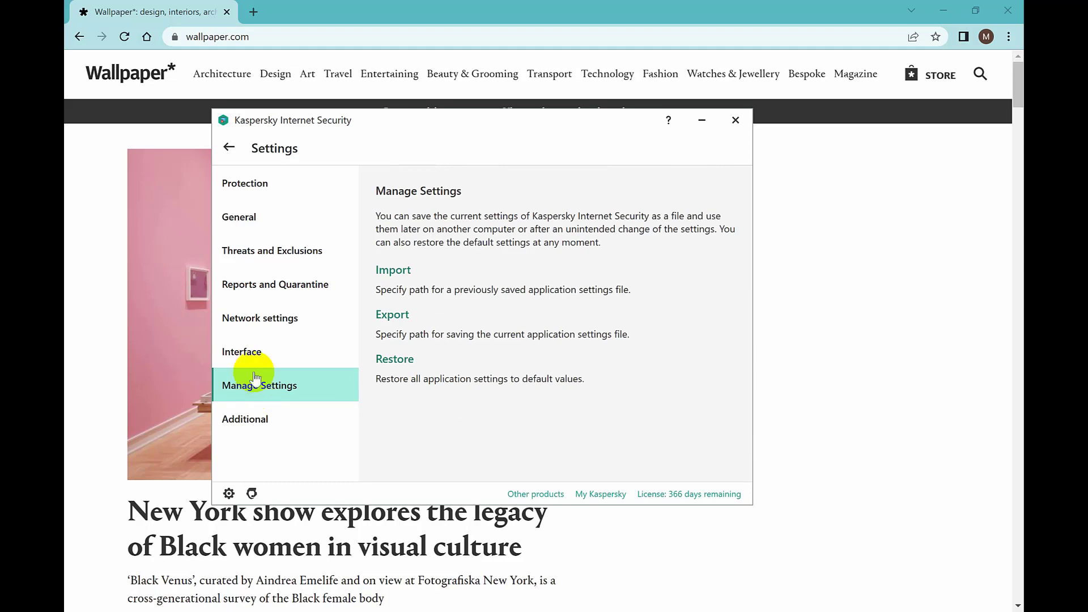
# - Return to the Protection settings and check the on/off status of each component through Safe Money
pyautogui.click(254, 189)
pyautogui.scroll(10, 723, 314)
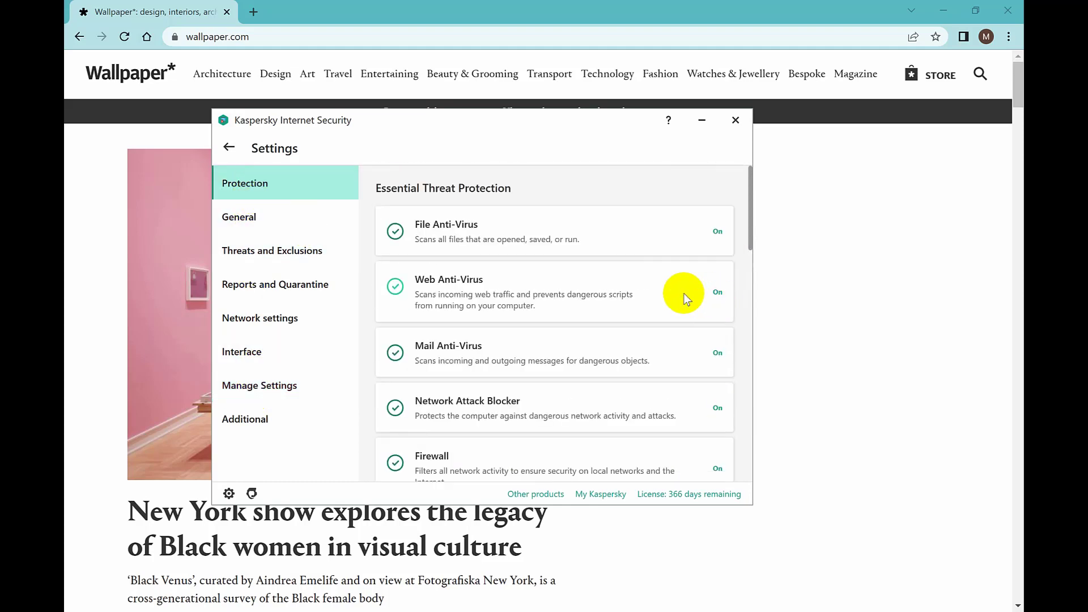
pyautogui.scroll(-1, 685, 296)
pyautogui.scroll(1, 685, 300)
pyautogui.scroll(-4, 685, 300)
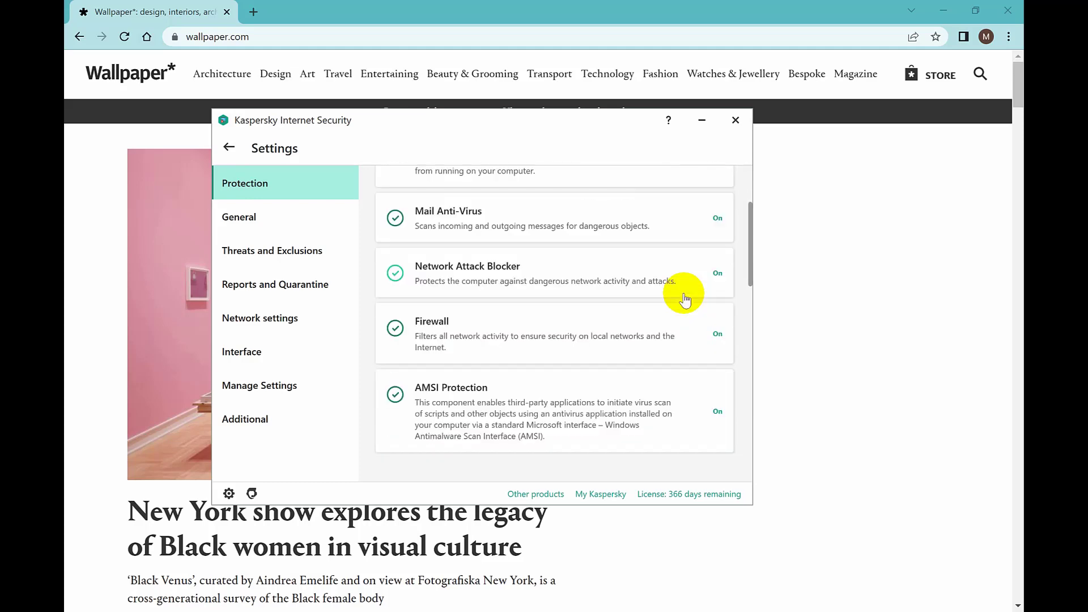
pyautogui.scroll(-4, 685, 299)
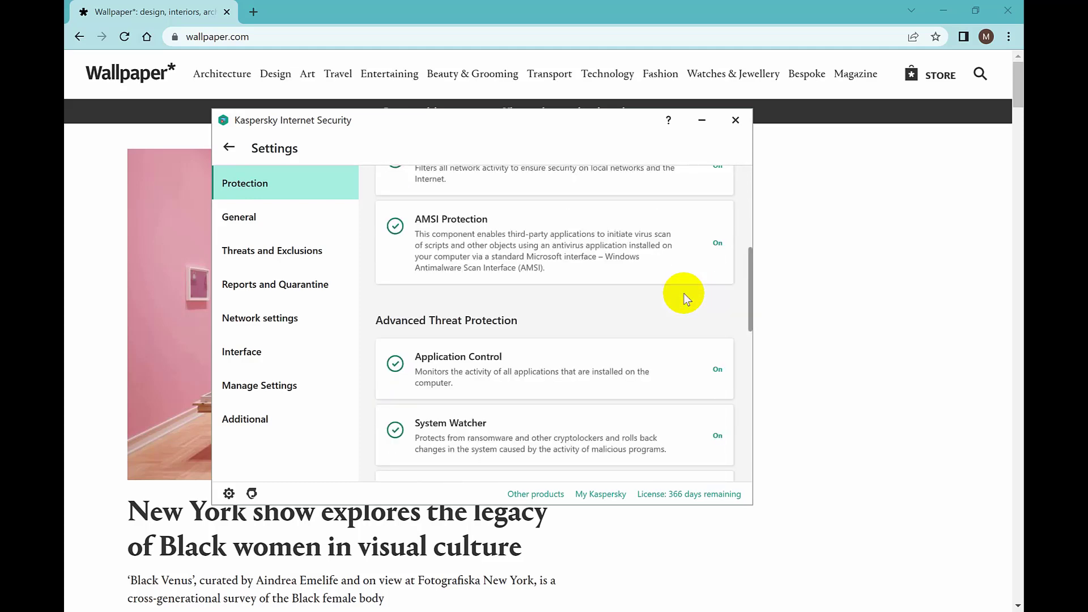
pyautogui.scroll(-2, 684, 300)
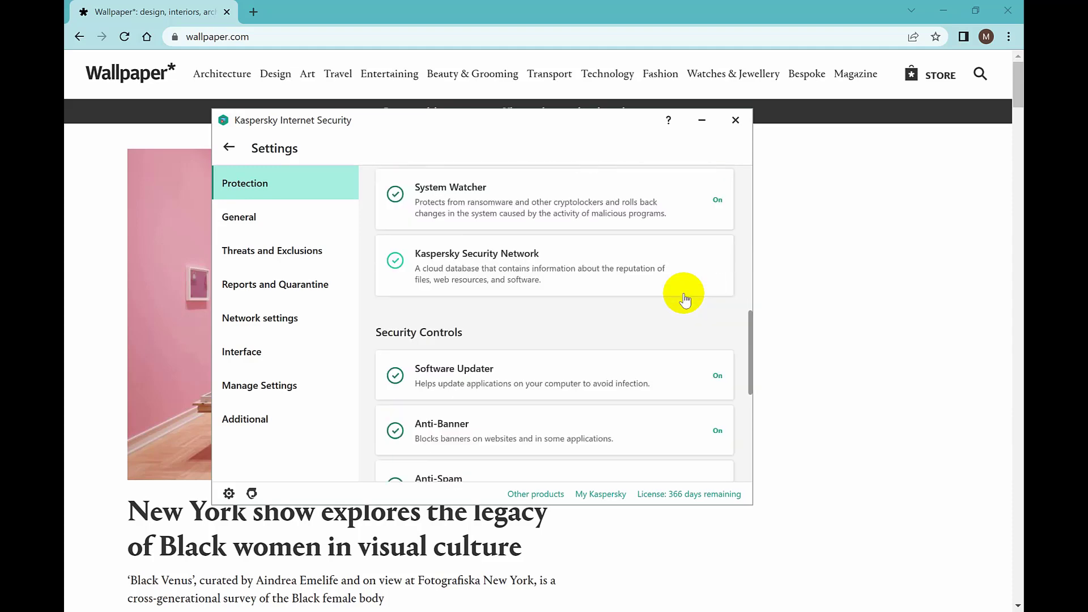
pyautogui.scroll(-2, 685, 300)
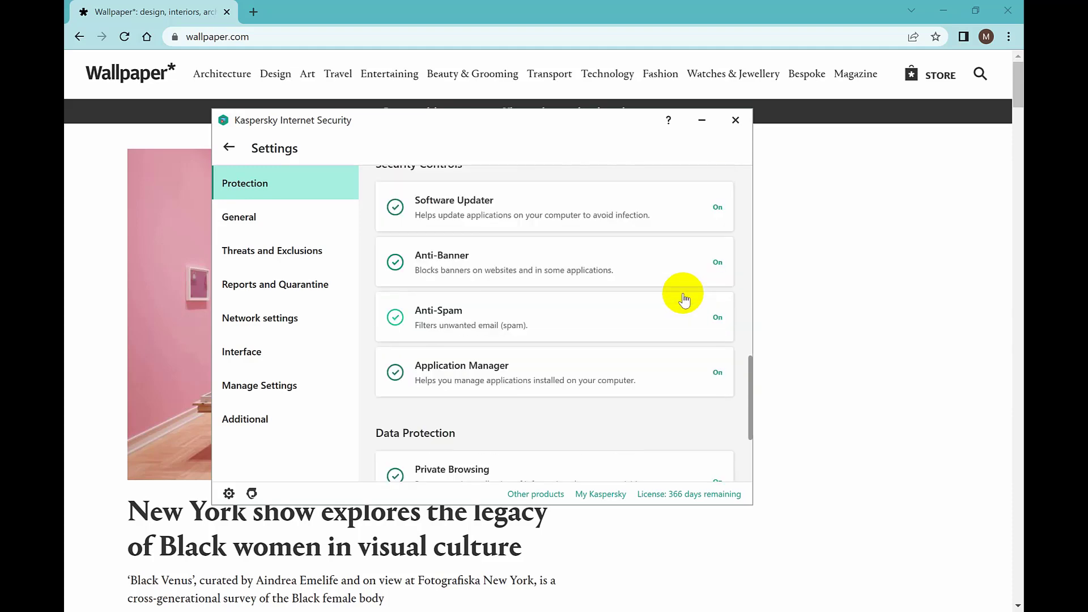
pyautogui.scroll(-1, 685, 300)
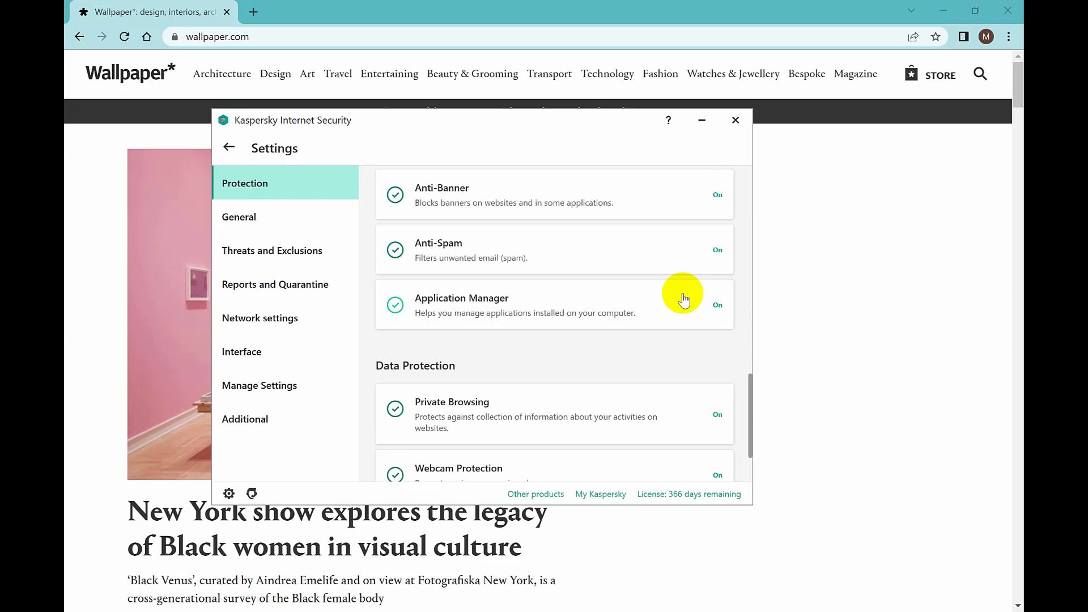
pyautogui.scroll(-2, 685, 300)
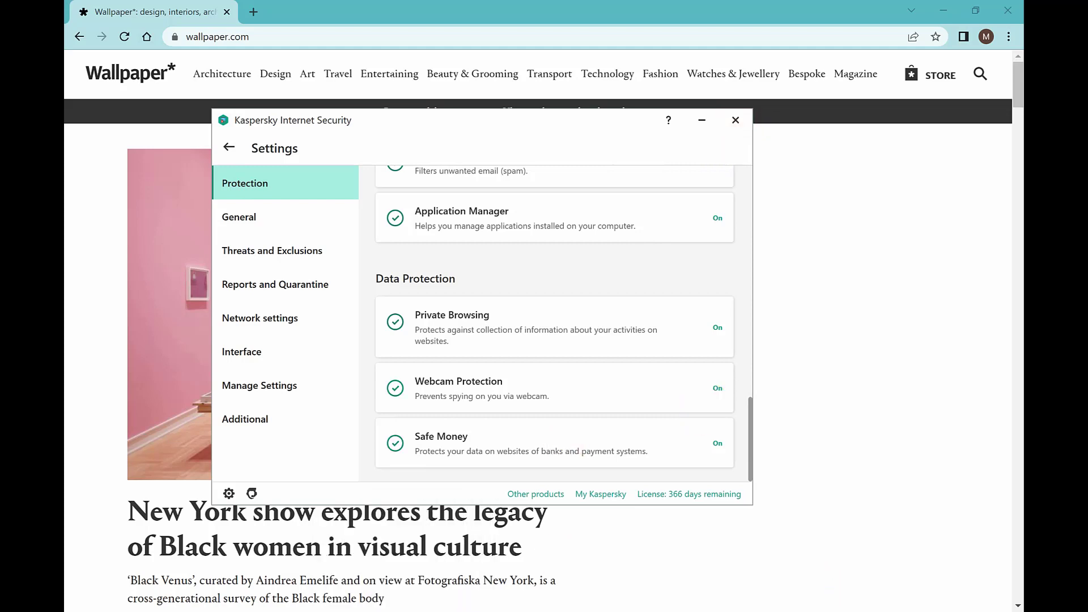
# - Review the available pause options and pause Kaspersky's protection for 1 minute
pyautogui.click(834, 611)
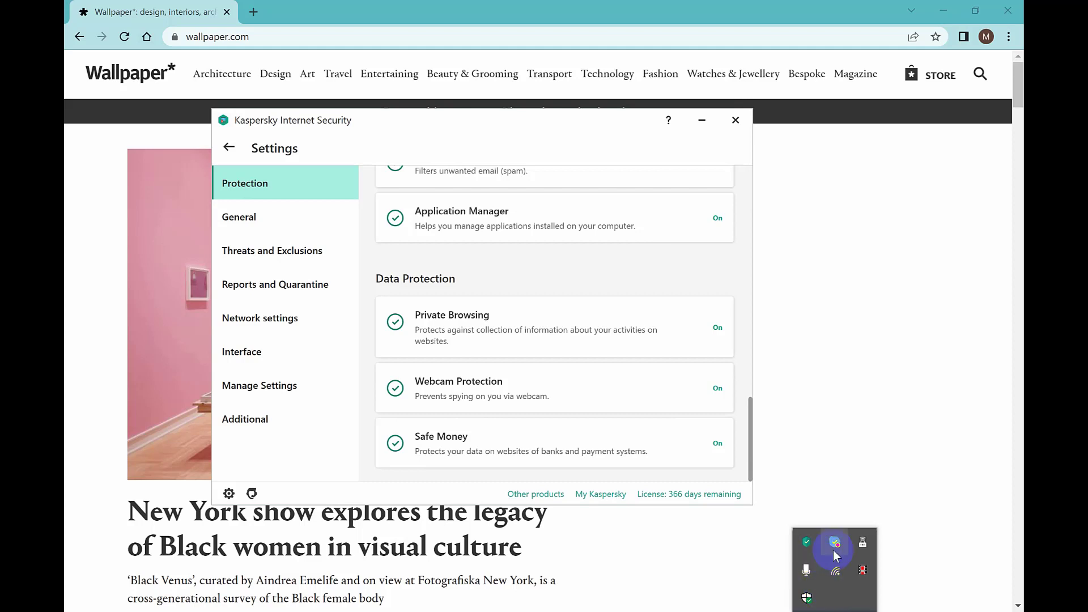
pyautogui.rightClick(810, 543)
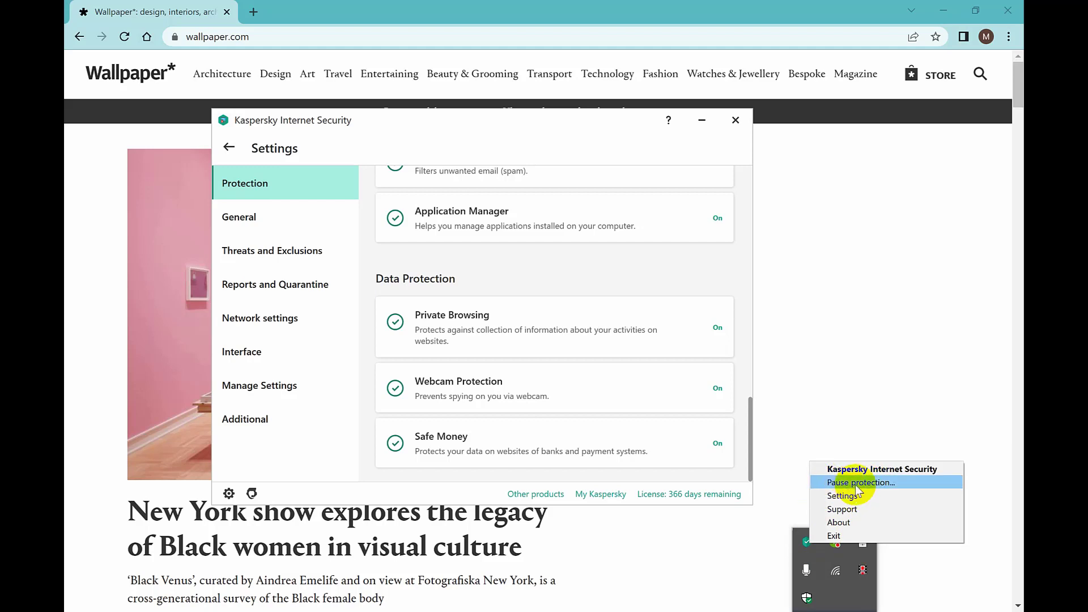
pyautogui.click(872, 485)
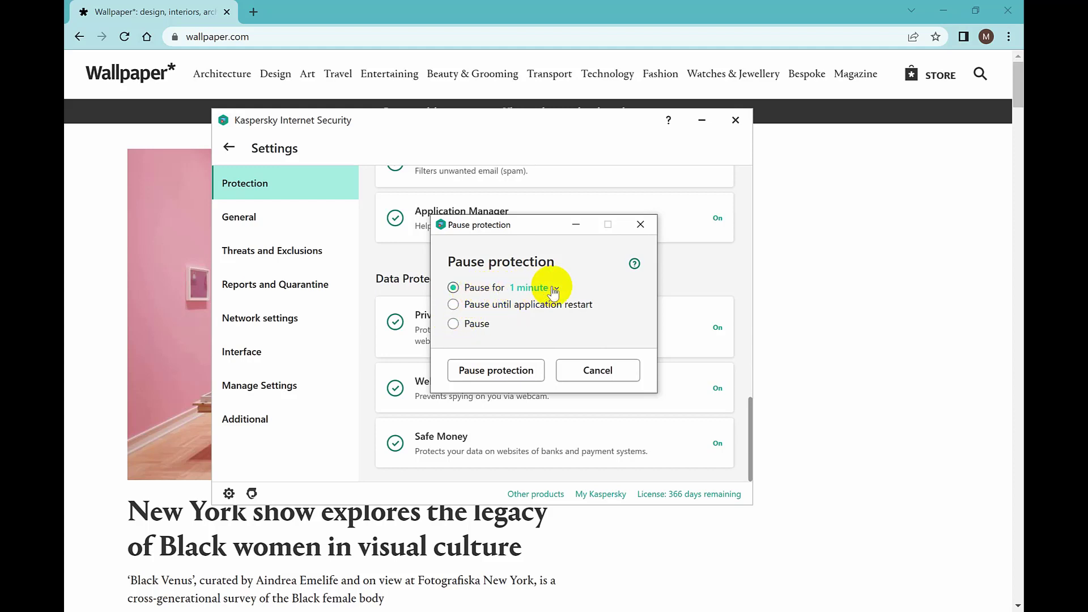
pyautogui.click(536, 288)
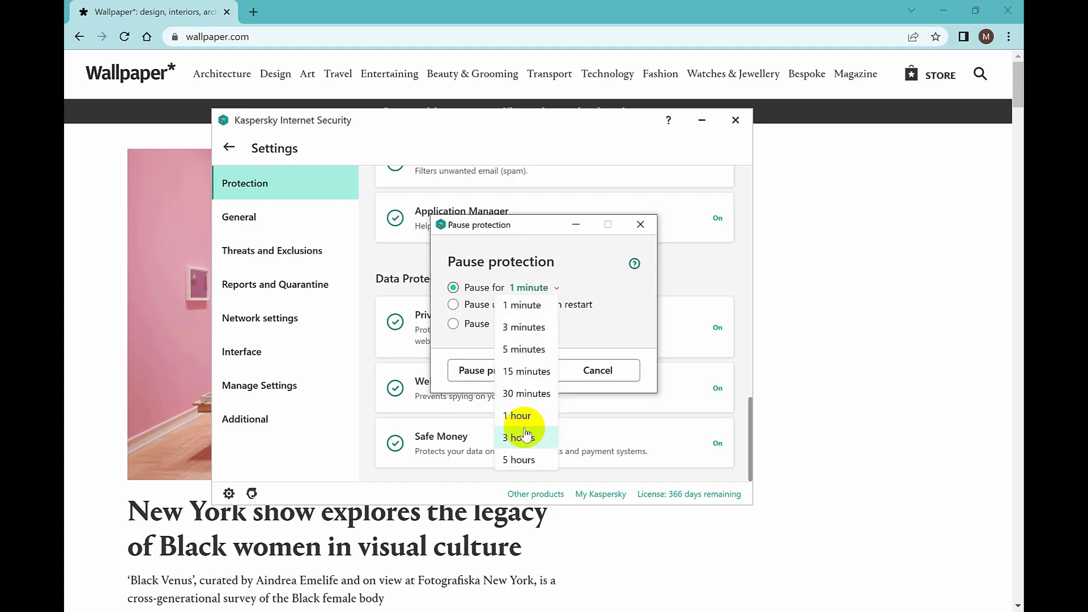
pyautogui.click(590, 271)
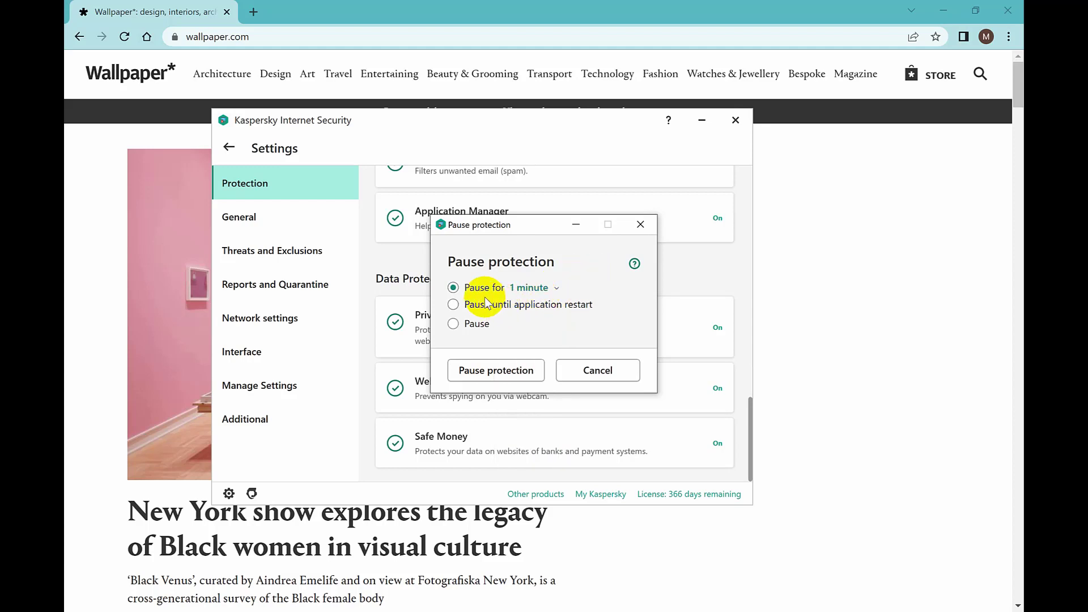
pyautogui.click(453, 304)
pyautogui.click(451, 288)
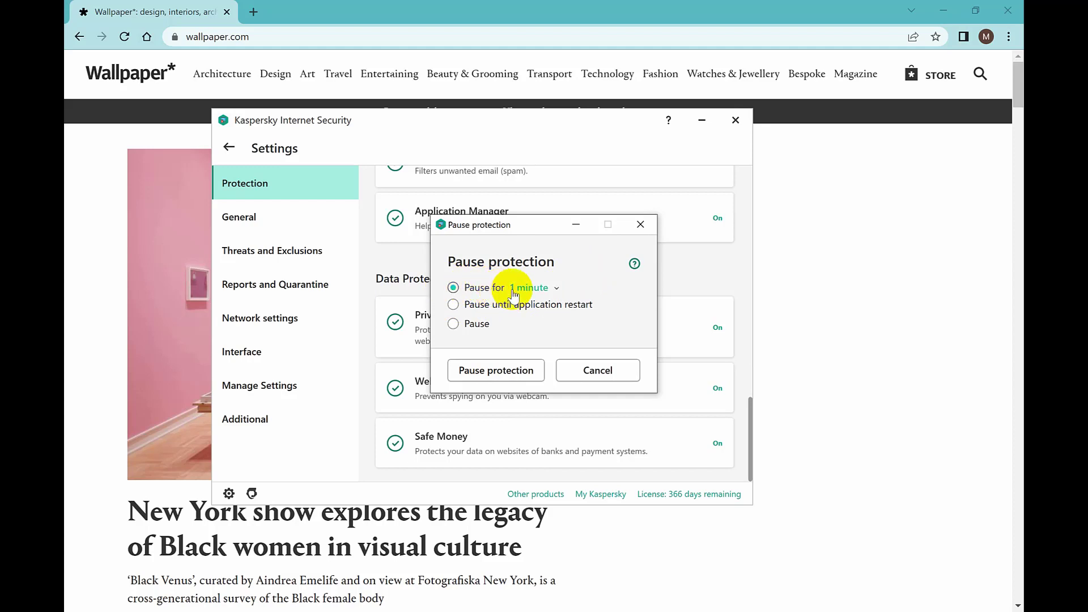
pyautogui.click(519, 374)
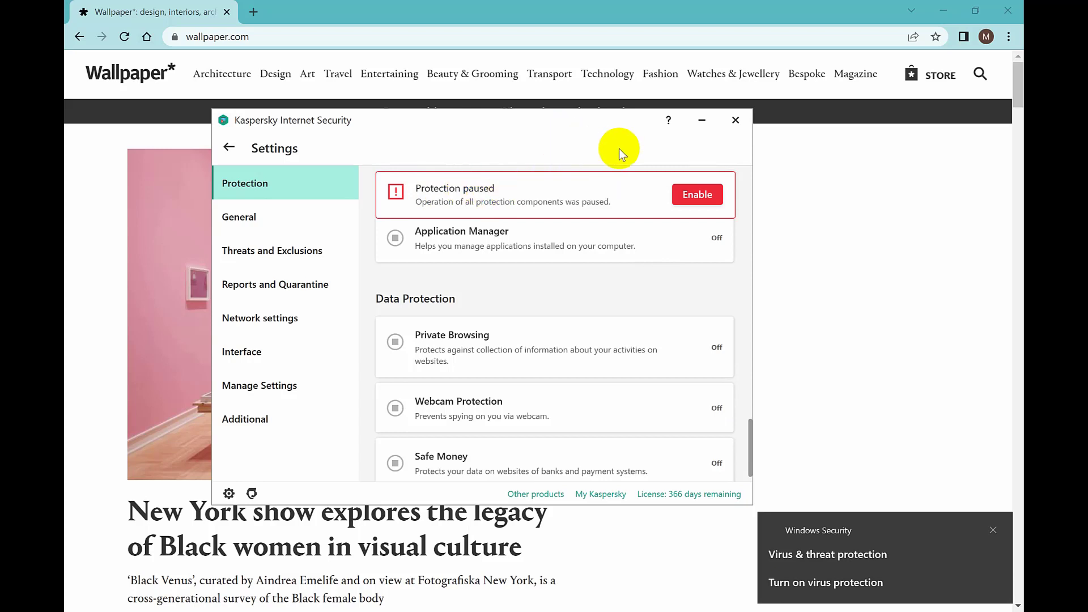
# - Enable the paused protection again and check the status of the protection components
pyautogui.scroll(-1, 704, 198)
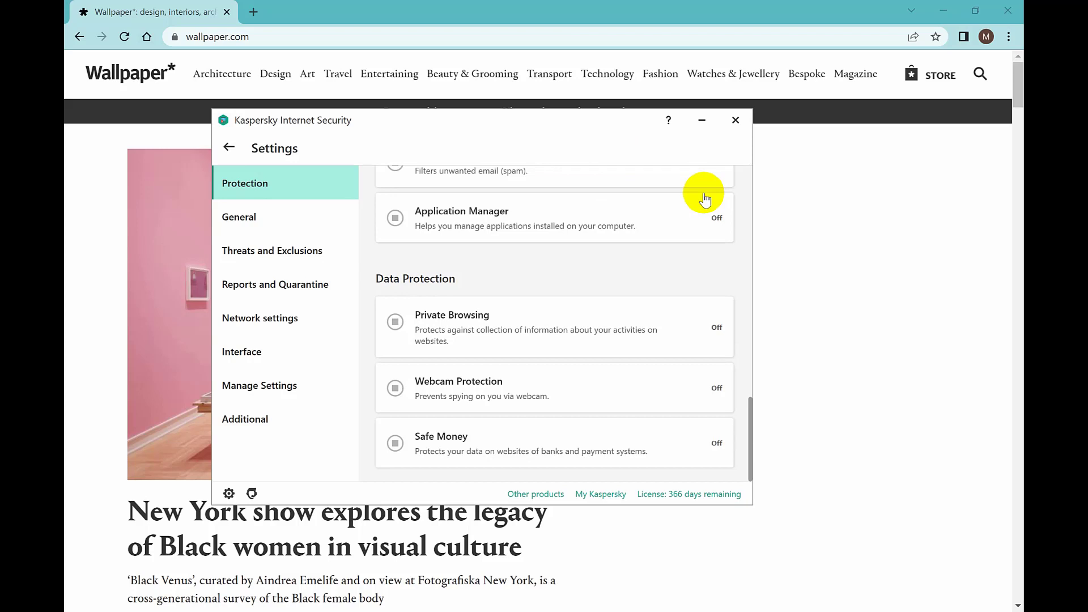
pyautogui.scroll(8, 559, 255)
pyautogui.scroll(-5, 517, 220)
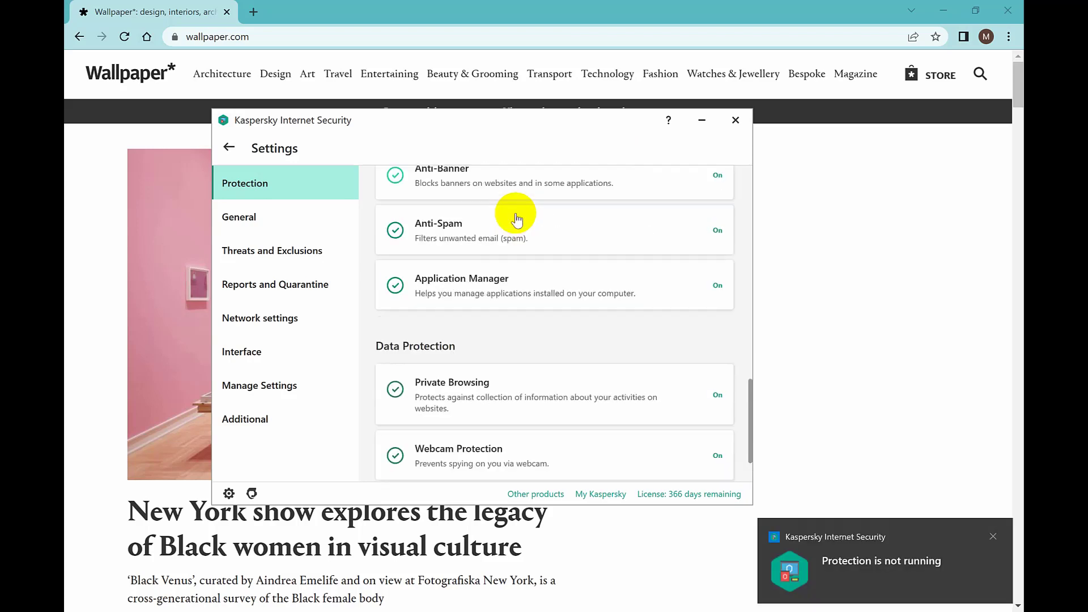
pyautogui.scroll(-3, 517, 220)
# - Close the Kaspersky Internet Security window and dismiss its notifications
pyautogui.click(735, 120)
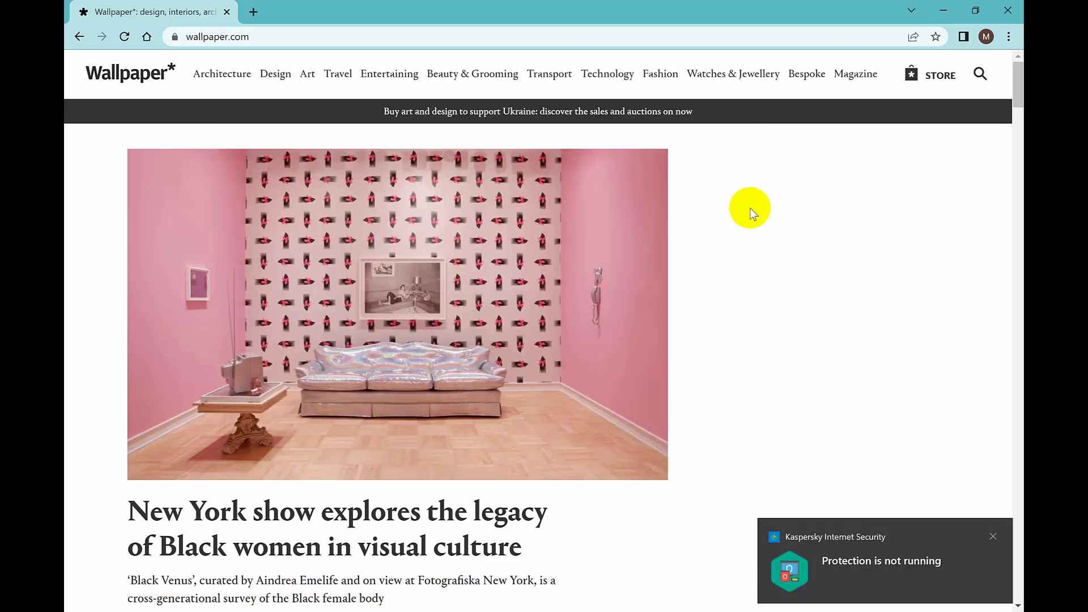
pyautogui.click(993, 536)
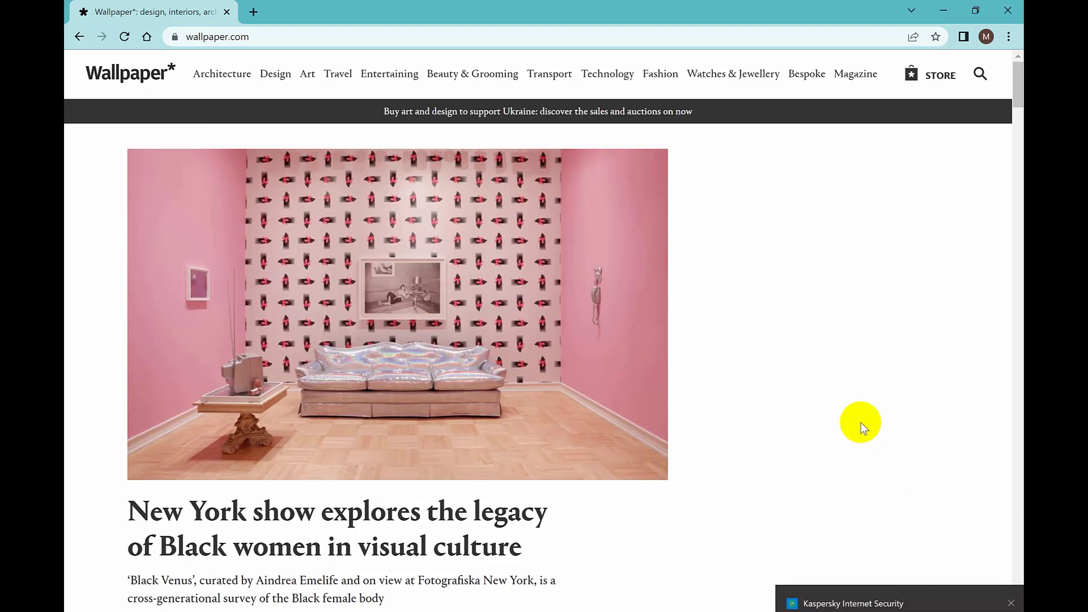
pyautogui.click(993, 535)
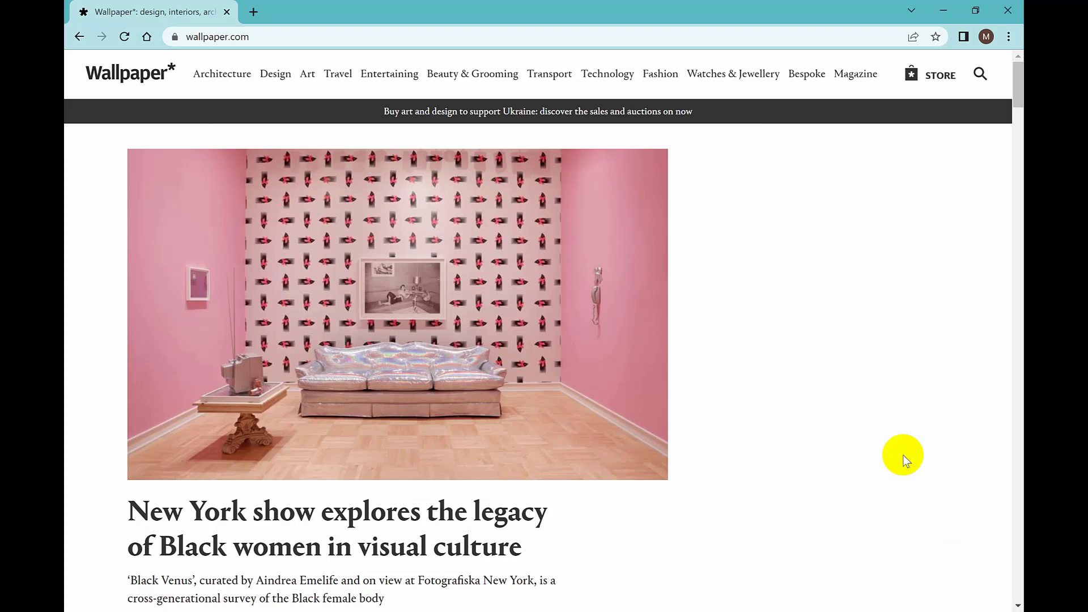
pyautogui.scroll(-10, 805, 389)
pyautogui.scroll(8, 806, 383)
pyautogui.scroll(2, 807, 383)
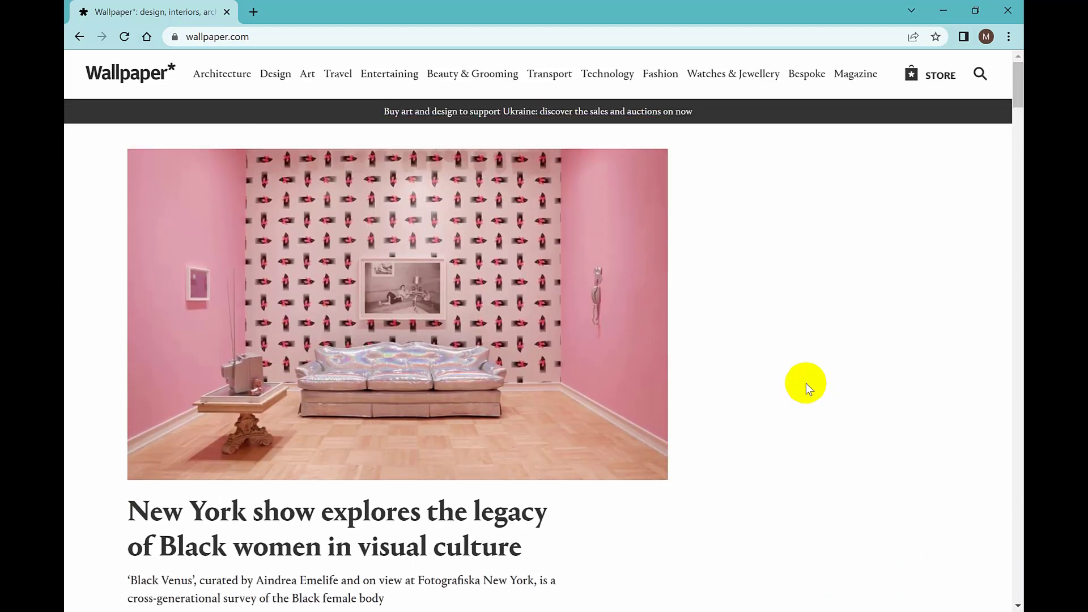